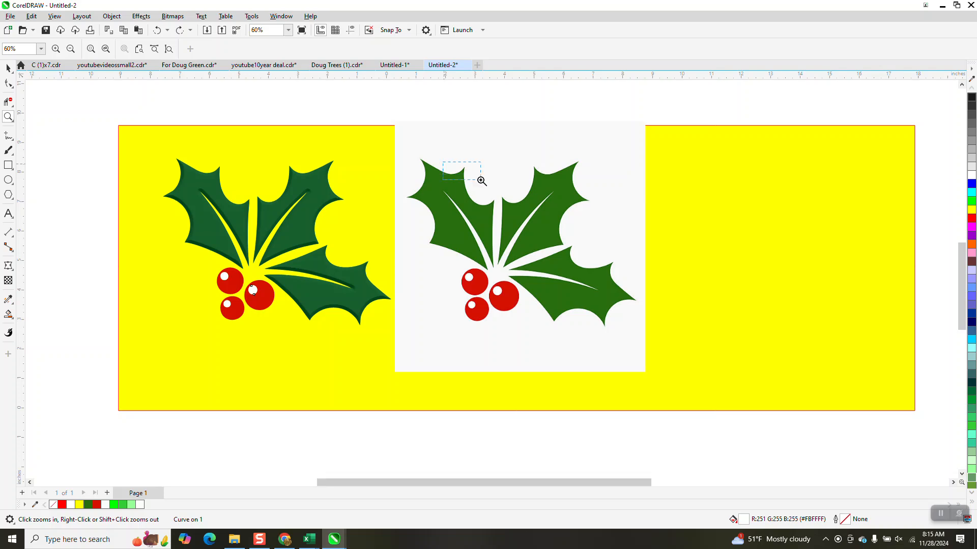
Examine the shaded holly leaves and berries on the yellow background up close and compare them with the flat holly bitmap.
scroll(501, 219, "down", 8)
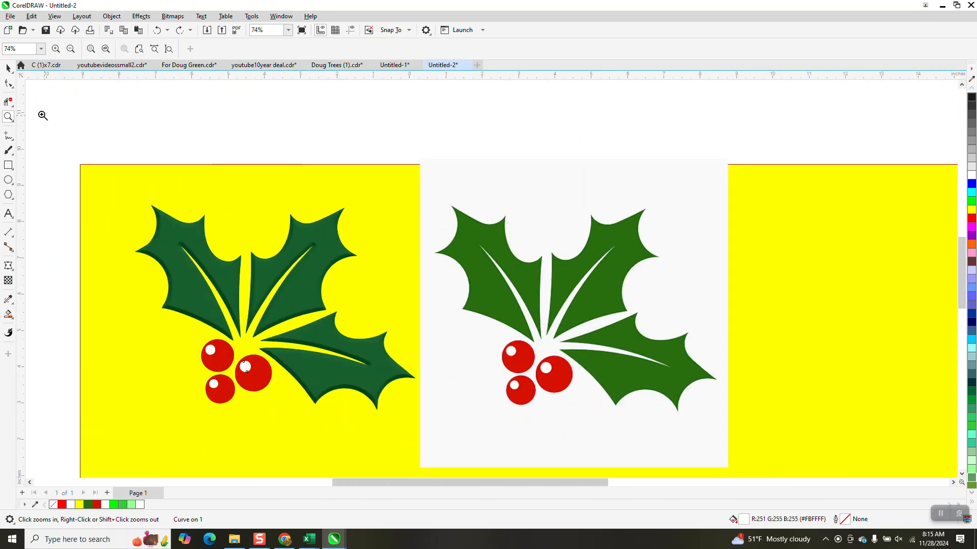
left_click(8, 67)
scroll(300, 181, "down", 2)
scroll(392, 239, "down", 2)
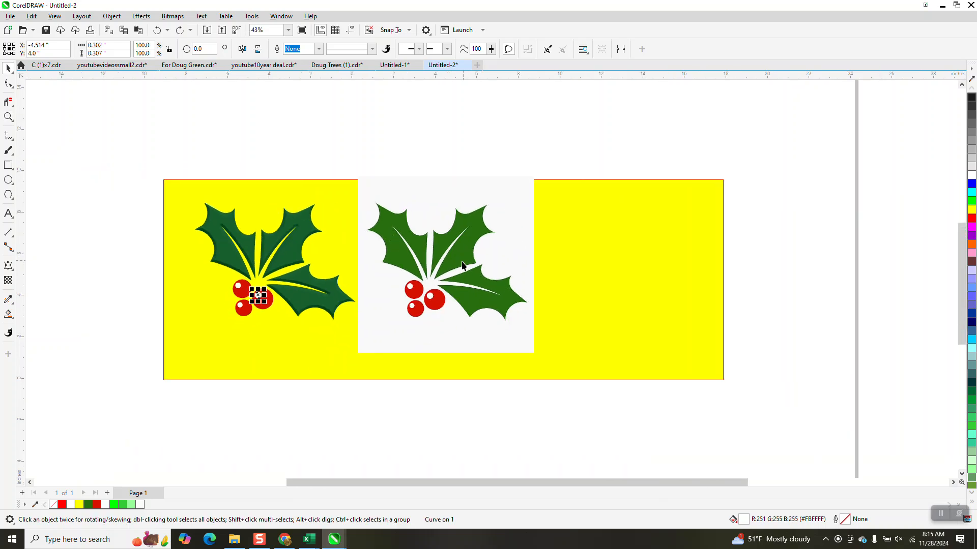
left_click(145, 222)
left_click(8, 116)
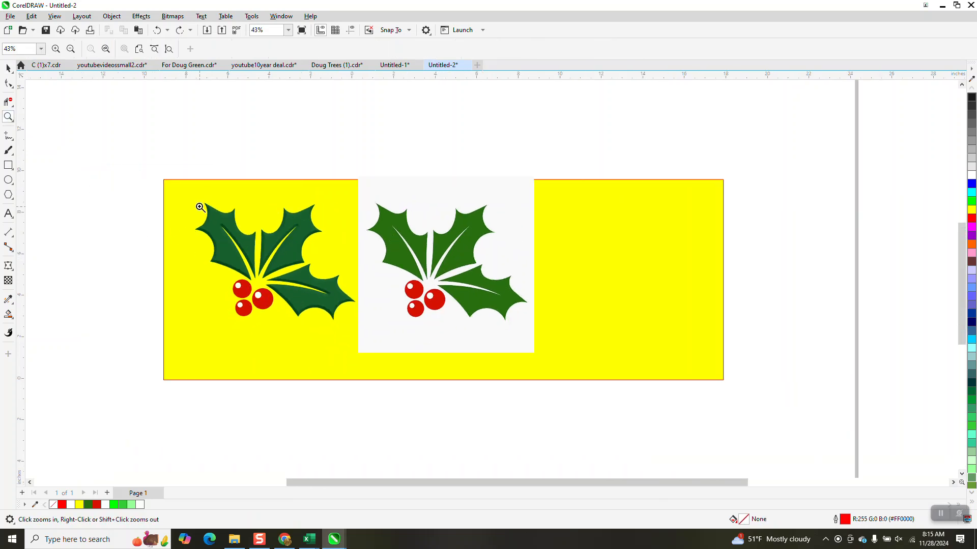
left_click_drag(187, 201, 367, 331)
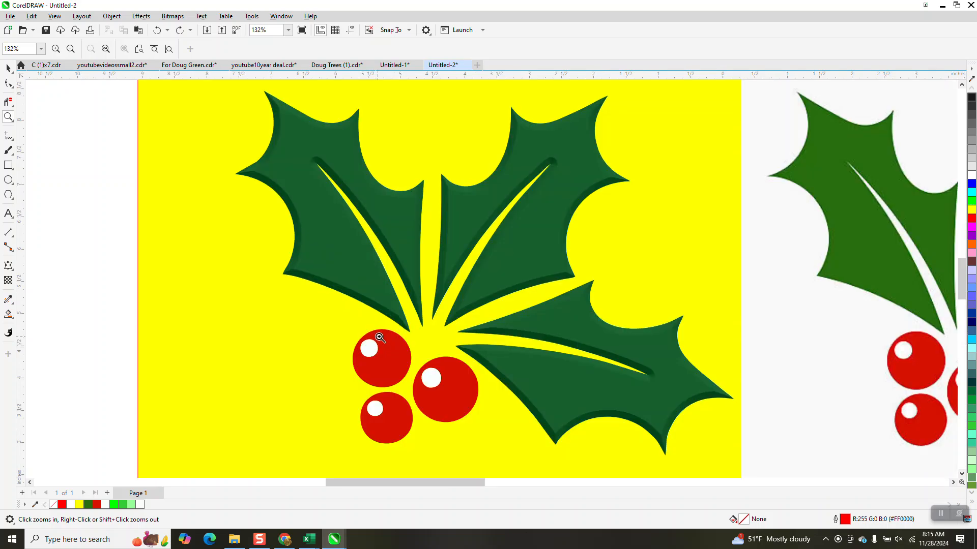
left_click_drag(255, 110, 369, 178)
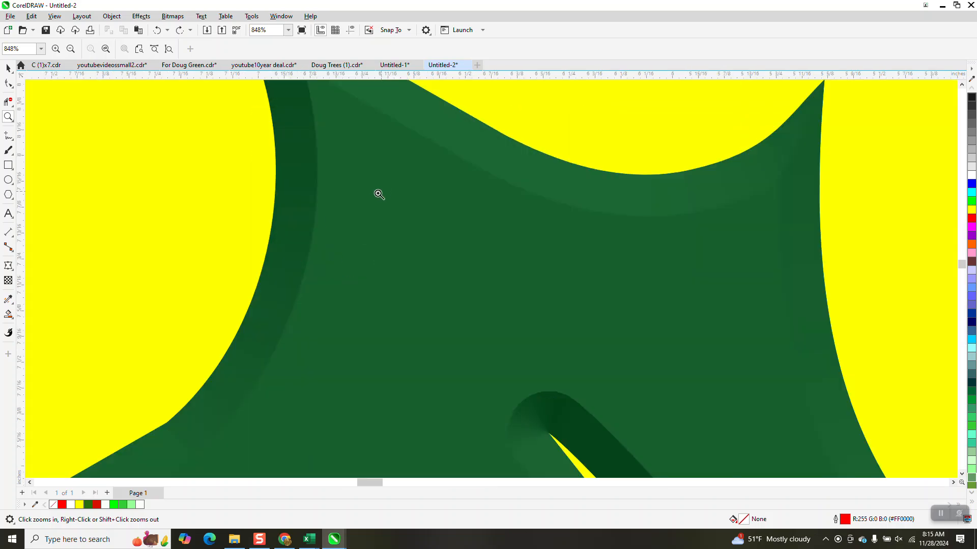
scroll(343, 190, "down", 4)
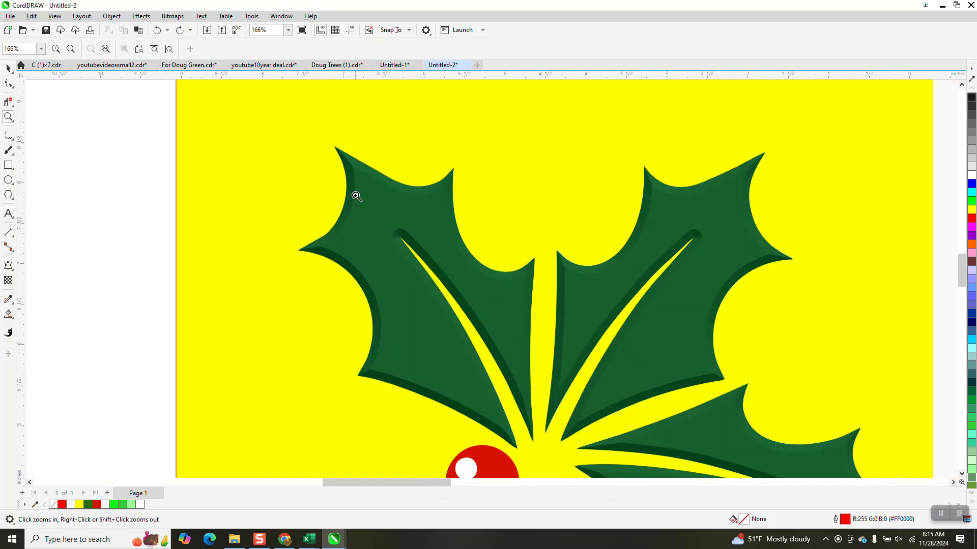
scroll(356, 197, "down", 5)
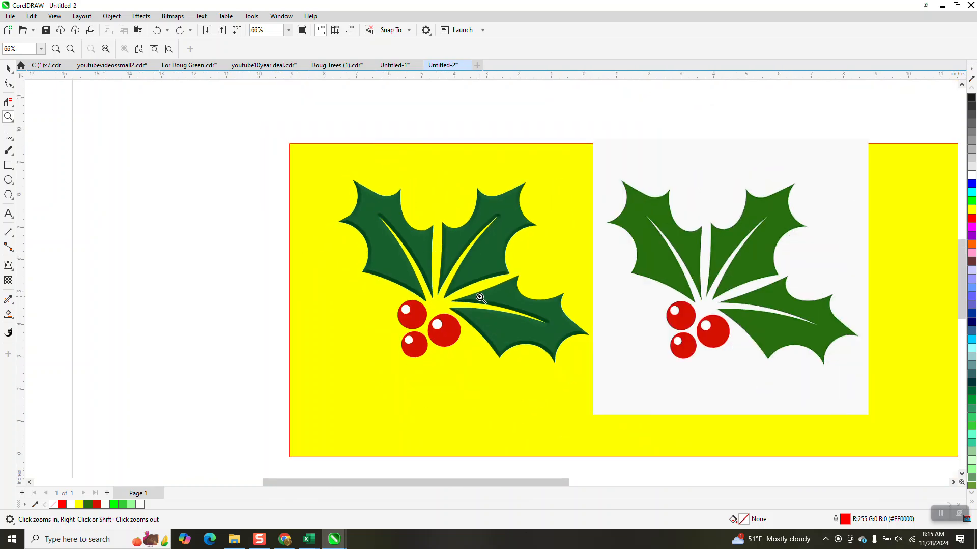
scroll(480, 298, "down", 1)
Duplicate the holly bitmap and place the copy 16 inches to the right of the original.
left_click(8, 67)
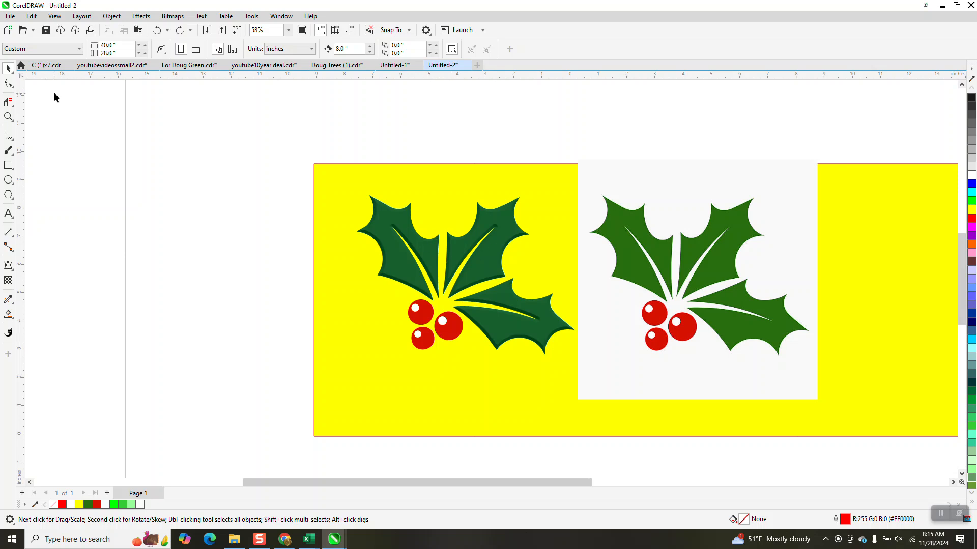
left_click(626, 262)
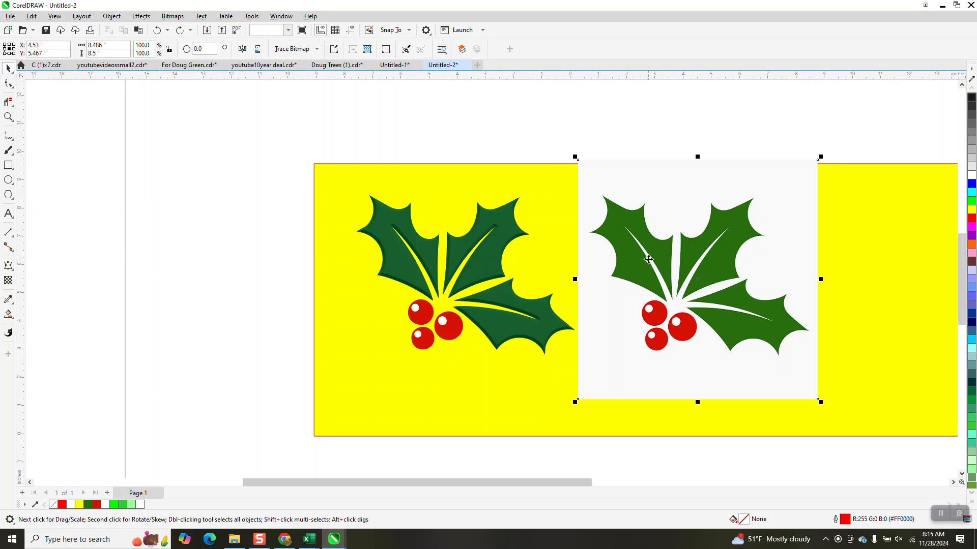
key("ctrl+d")
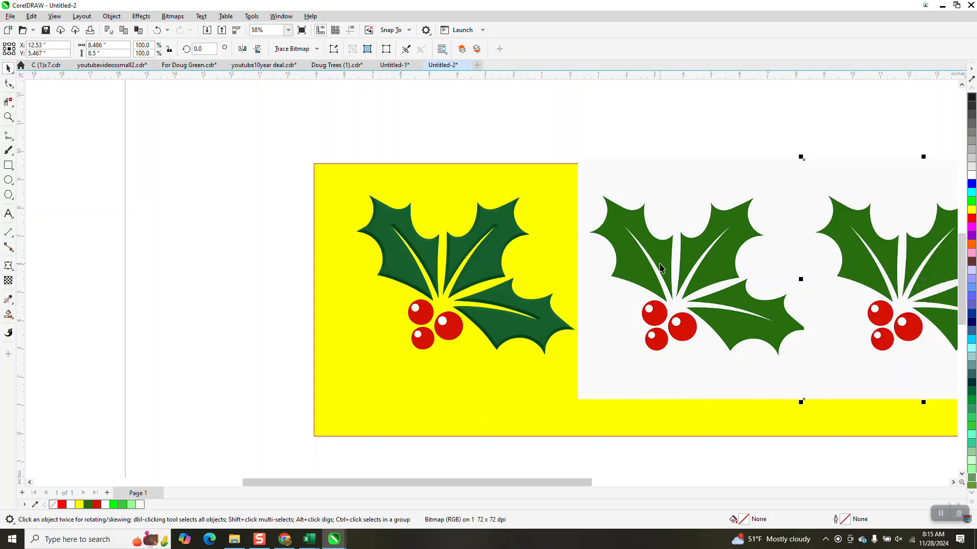
scroll(535, 243, "down", 2)
key("Right")
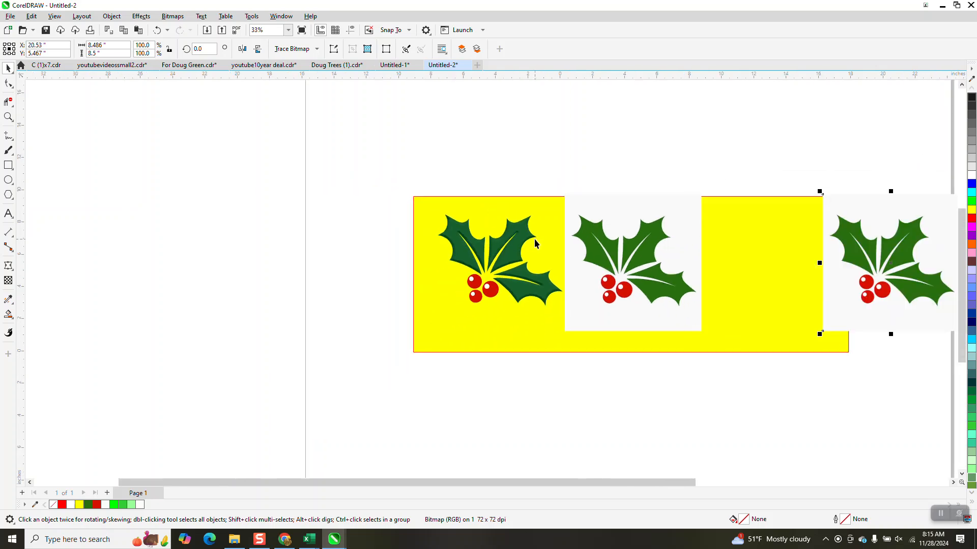
Outline-trace the original holly bitmap as Clipart with the background colour removed, and move the traced group 8 inches right.
left_click(652, 263)
left_click(93, 53)
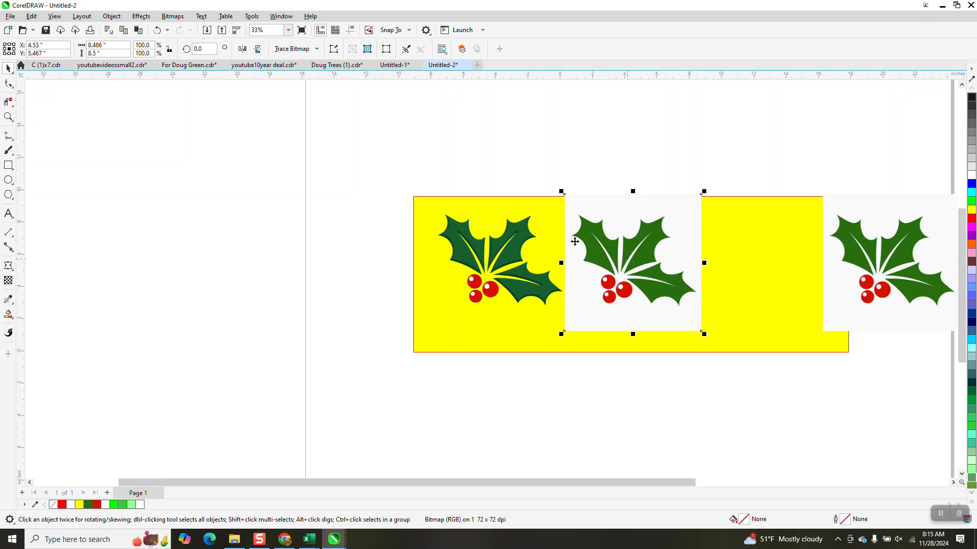
left_click(316, 50)
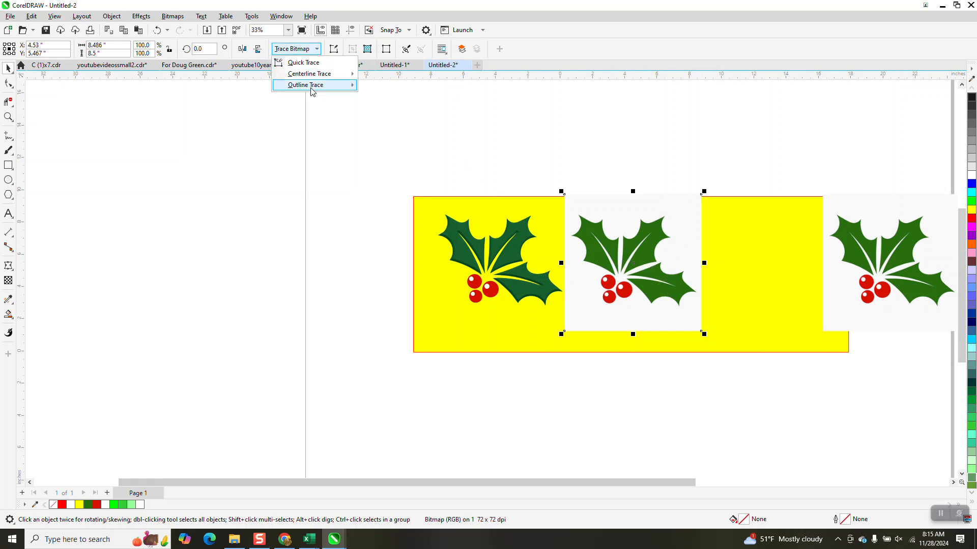
mouse_move(312, 88)
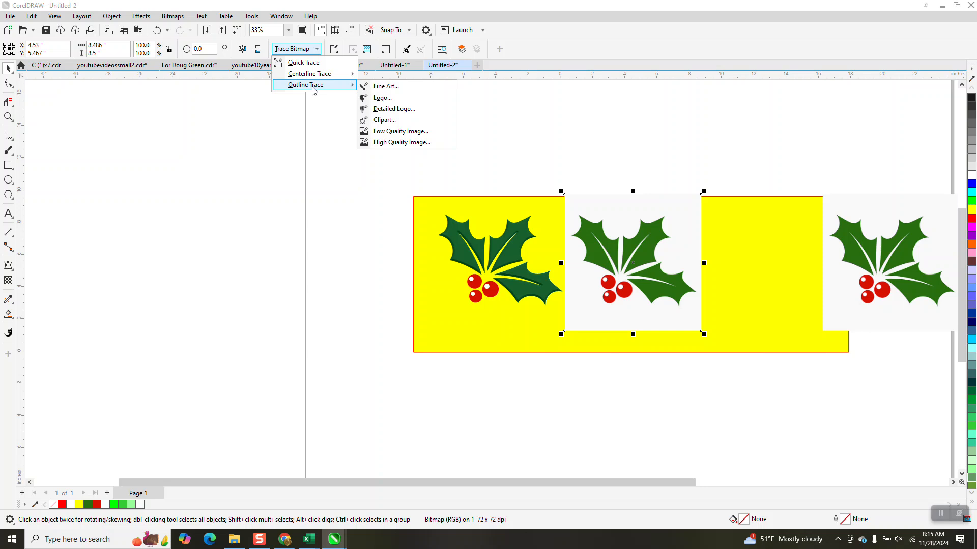
left_click(383, 121)
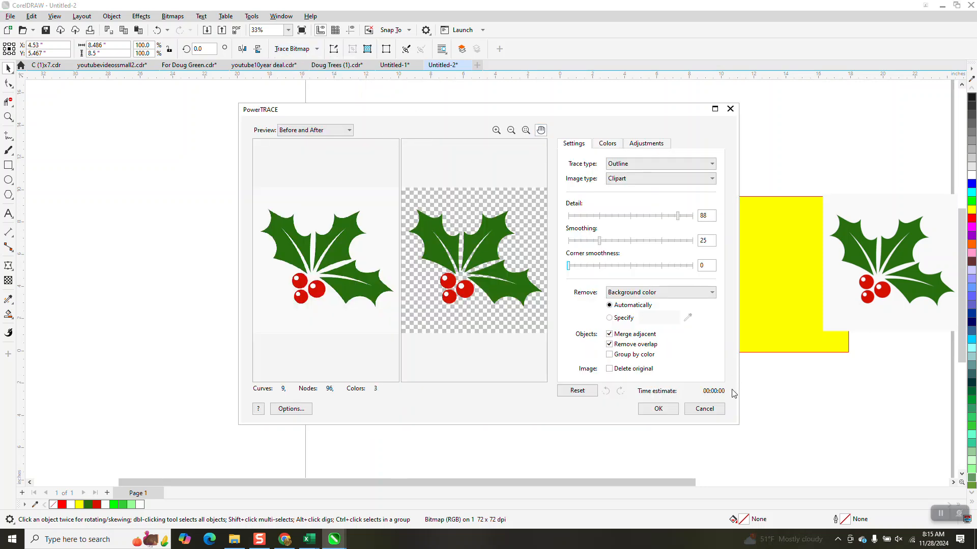
left_click(659, 409)
key("Right")
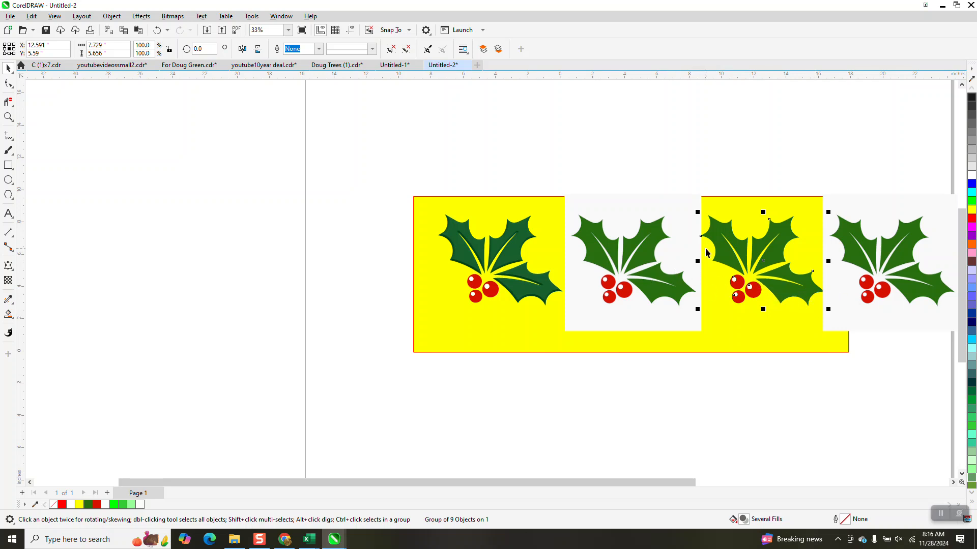
Examine the traced berries and their white highlights up close, as well as the whole traced holly beside the bitmaps.
left_click(8, 117)
left_click_drag(726, 279, 775, 308)
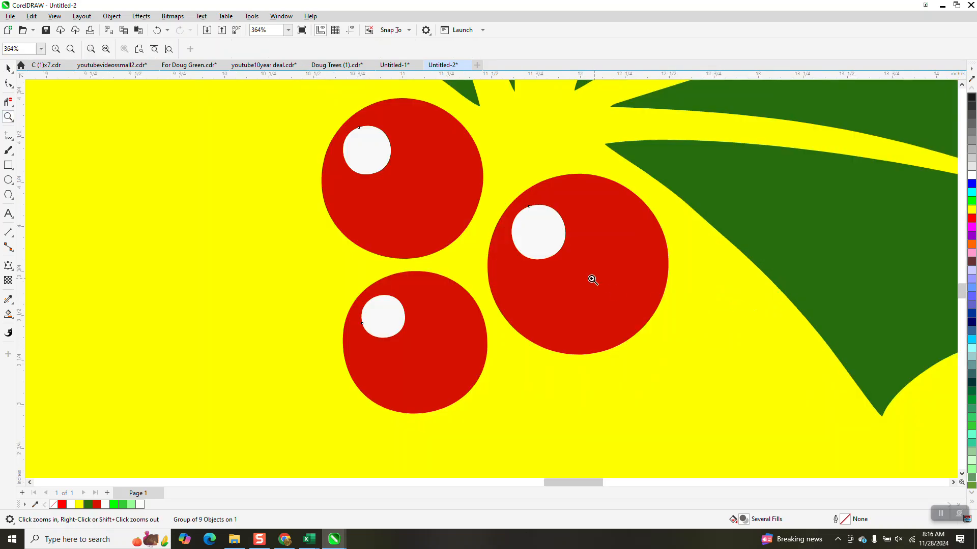
scroll(550, 299, "down", 3)
left_click_drag(548, 204, 652, 315)
scroll(608, 314, "down", 1)
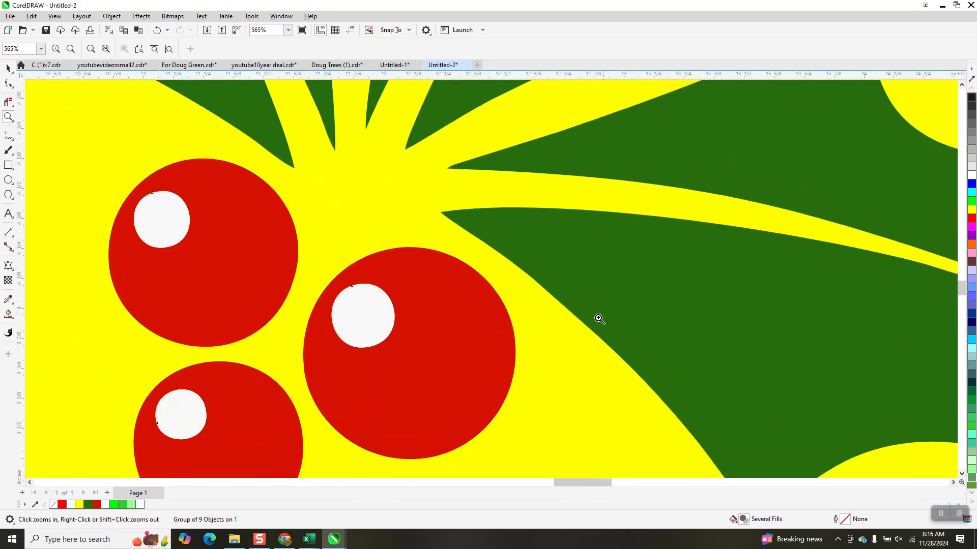
scroll(599, 318, "down", 5)
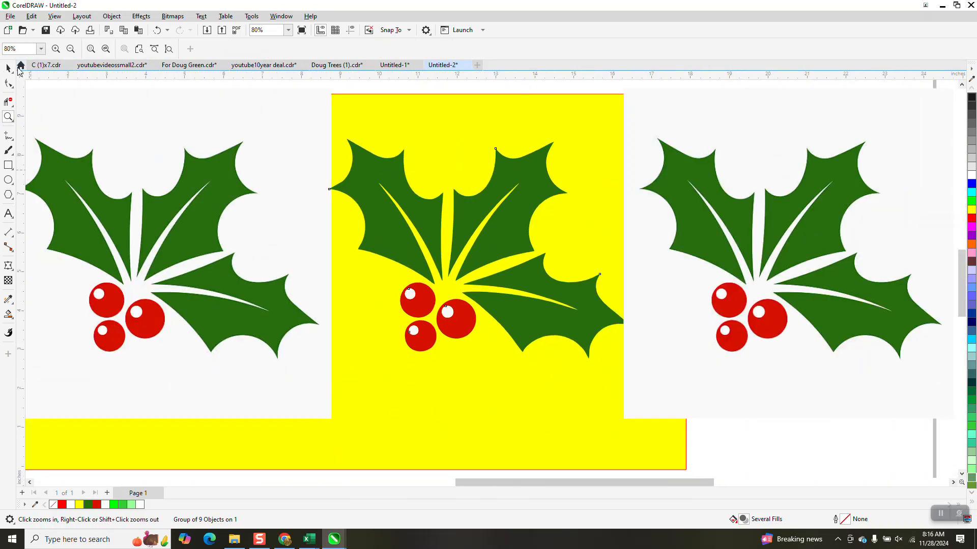
left_click(8, 68)
scroll(345, 248, "down", 1)
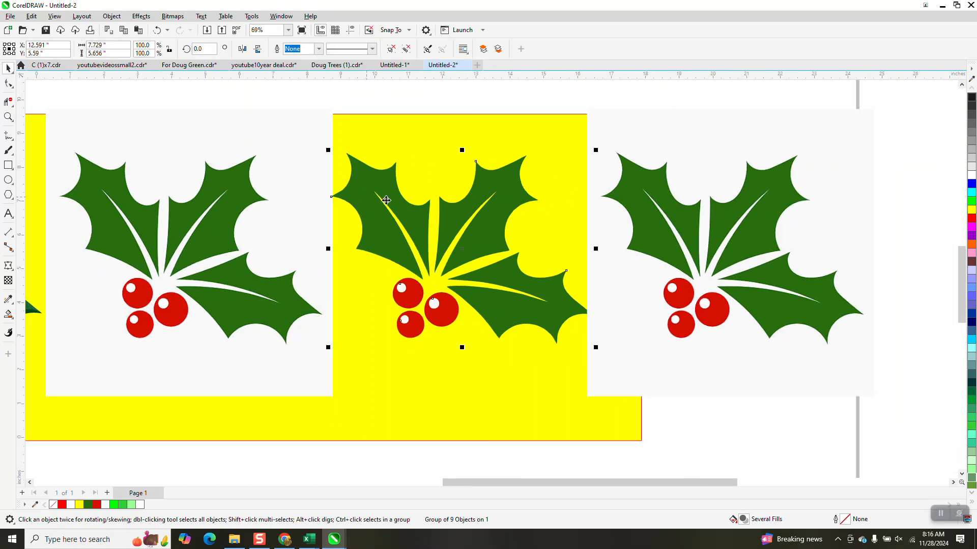
scroll(470, 228, "down", 1)
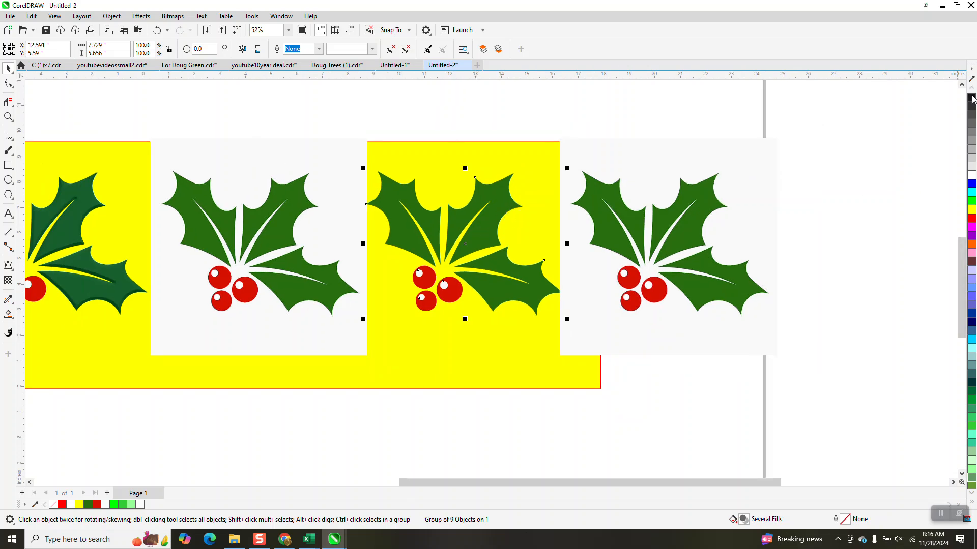
scroll(923, 169, "up", 2)
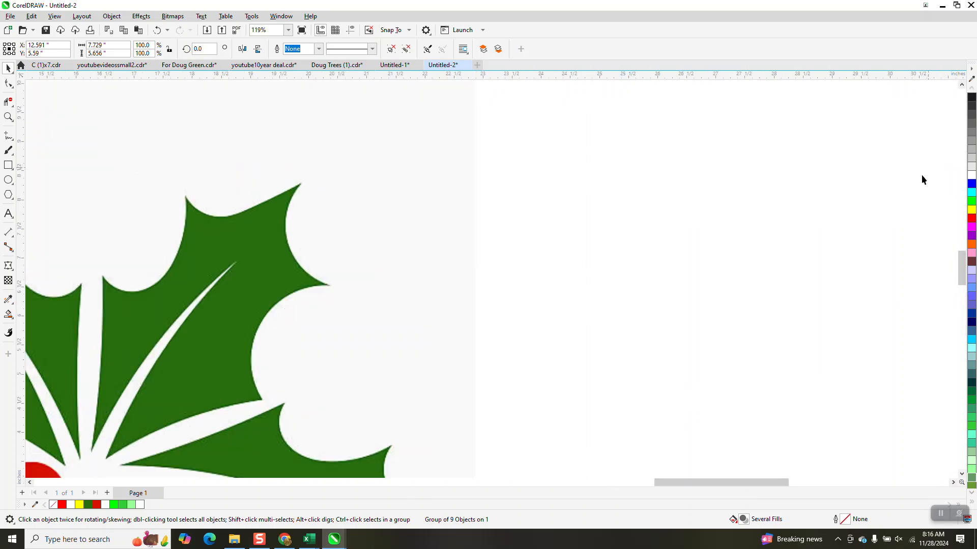
Try the traced holly group with no fill and a red outline, and undo both changes.
left_click(971, 89)
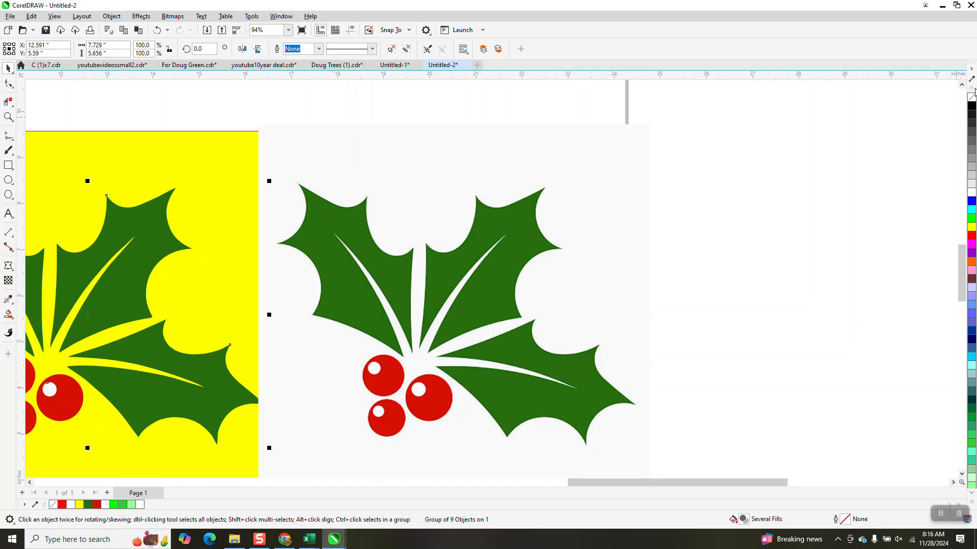
left_click(971, 98)
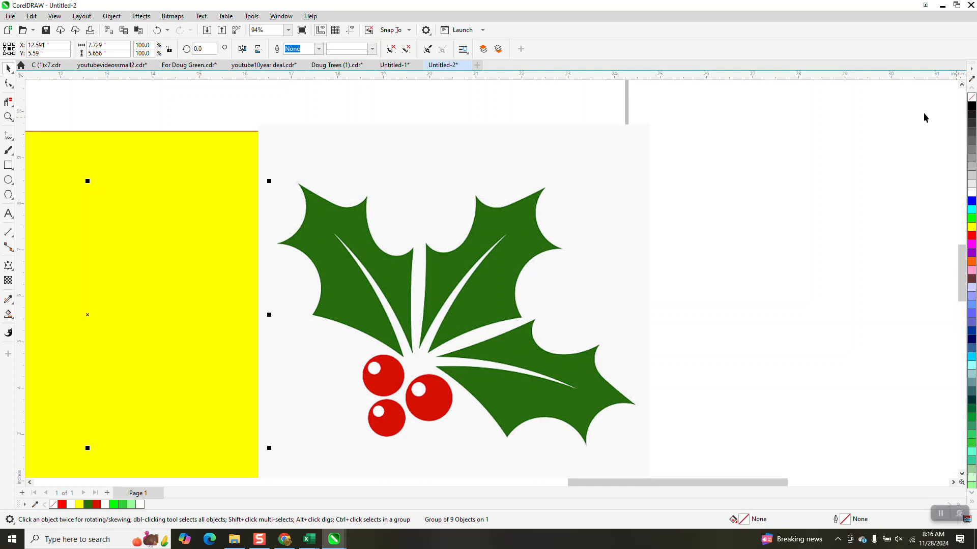
right_click(970, 235)
scroll(661, 257, "down", 1)
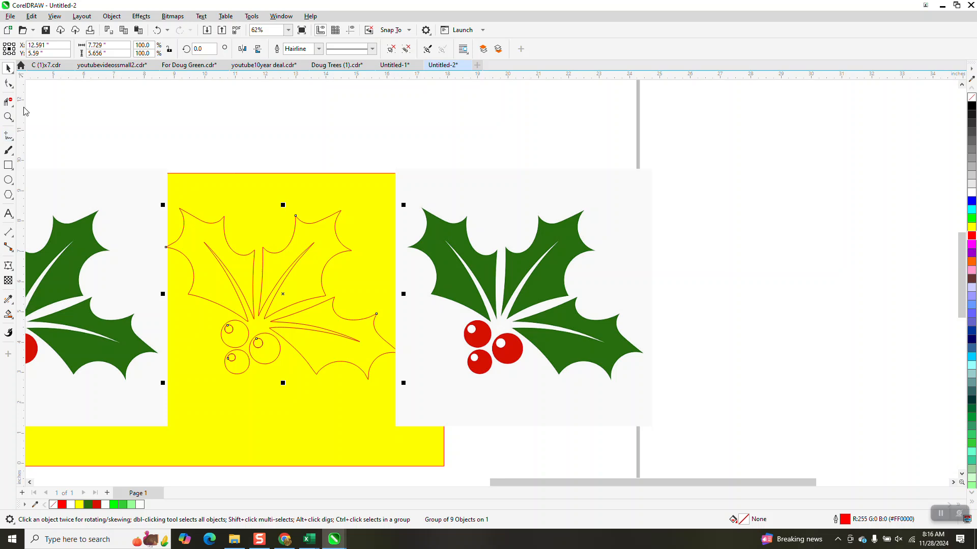
left_click(157, 30)
left_click(157, 30)
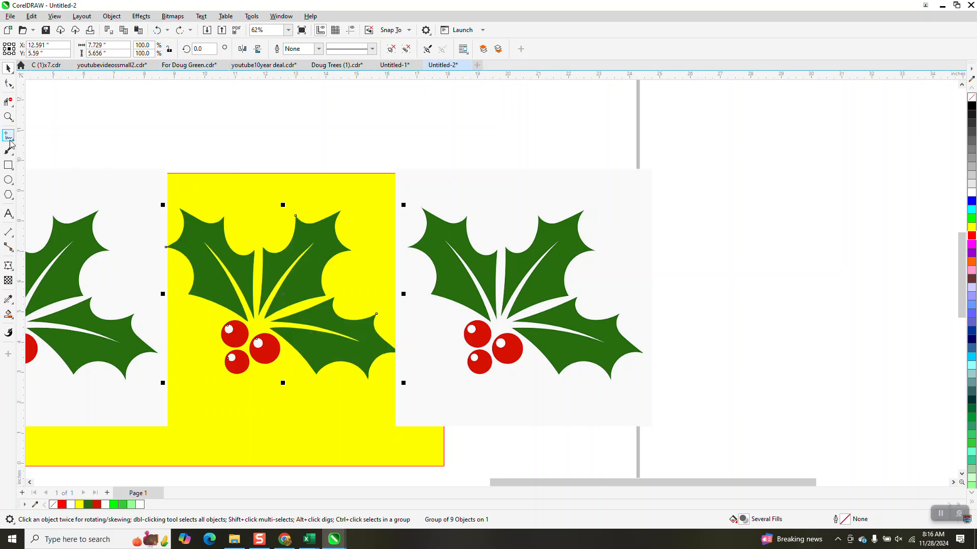
Inspect the edges and centre vein of the traced holly's upper-right leaf up close.
left_click(8, 117)
left_click_drag(255, 224, 364, 263)
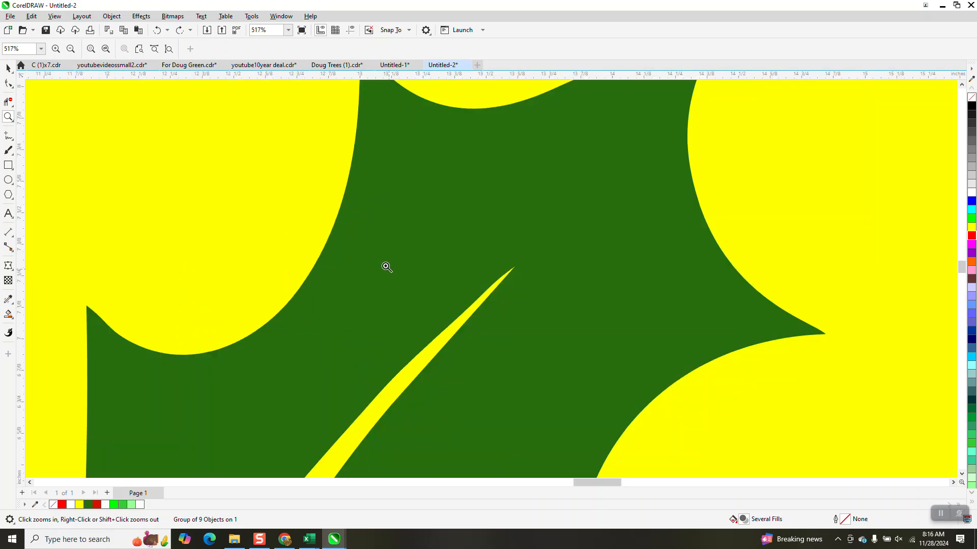
scroll(384, 266, "down", 5)
left_click(8, 68)
left_click(195, 231)
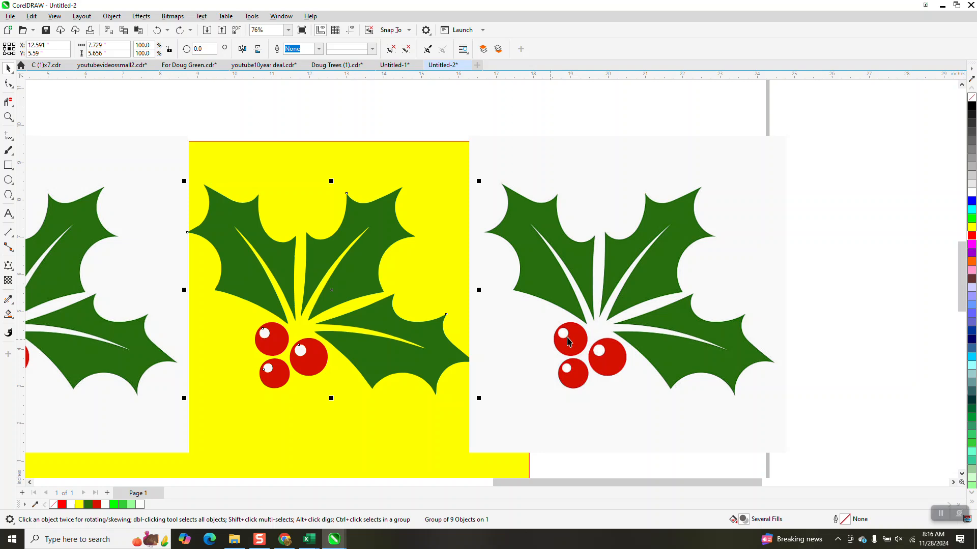
left_click(620, 291)
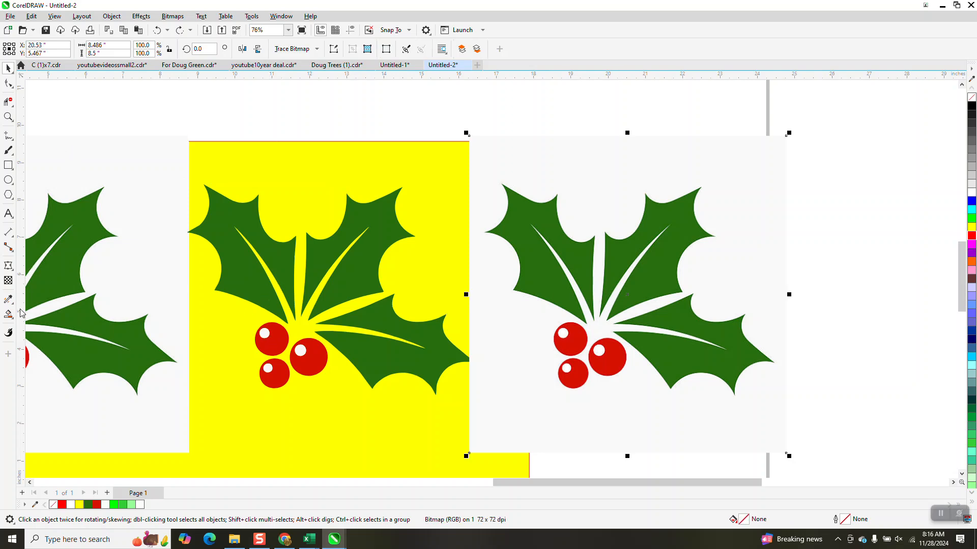
left_click(112, 16)
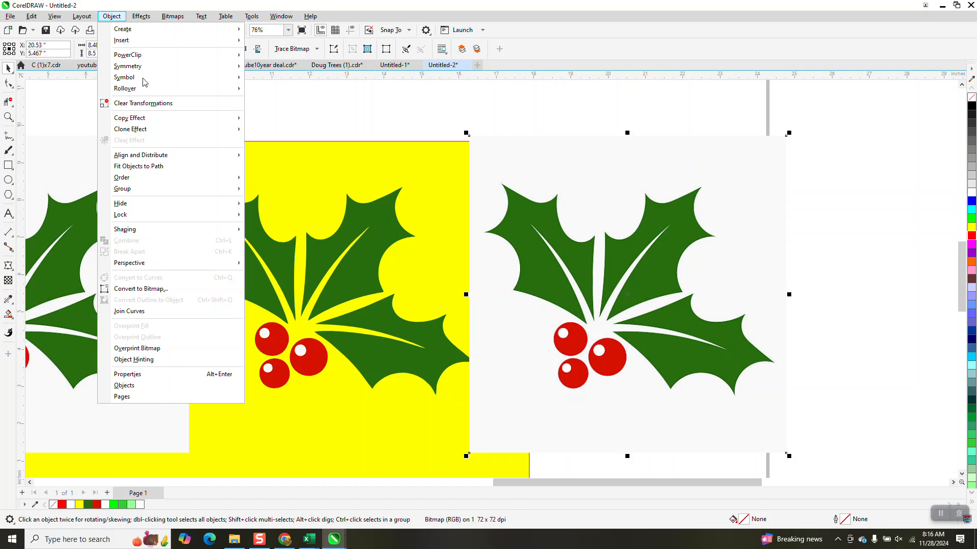
mouse_move(153, 189)
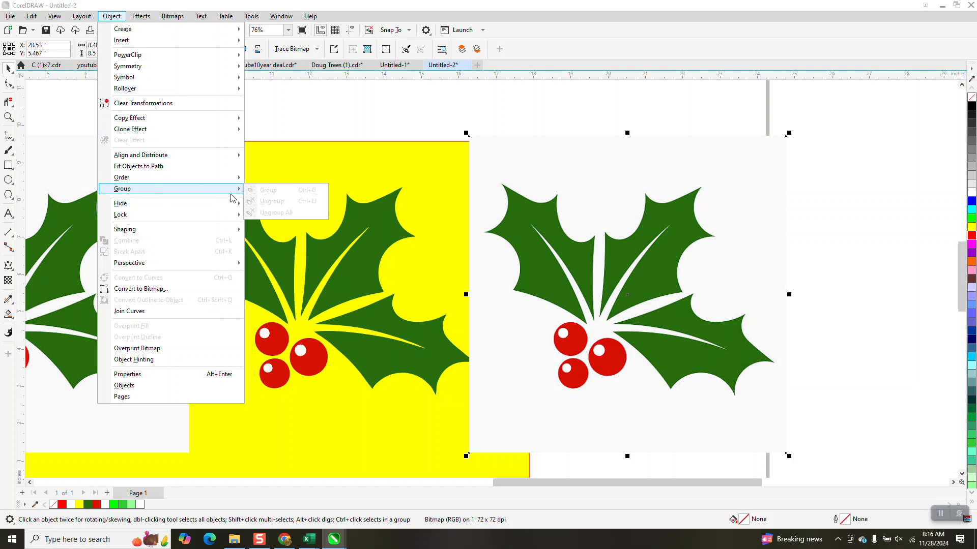
left_click(310, 164)
Ungroup the traced holly and select only its upper-left leaf.
left_click(337, 237)
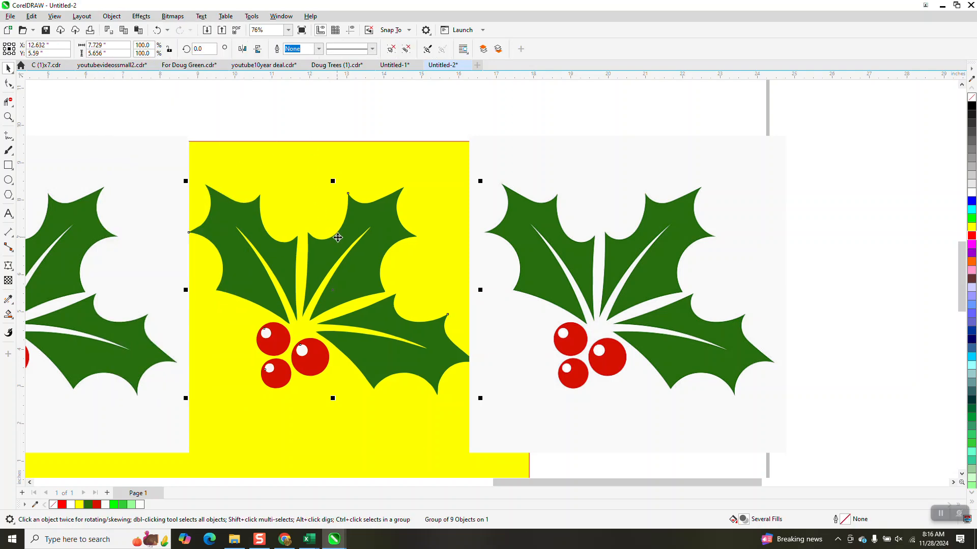
left_click(111, 16)
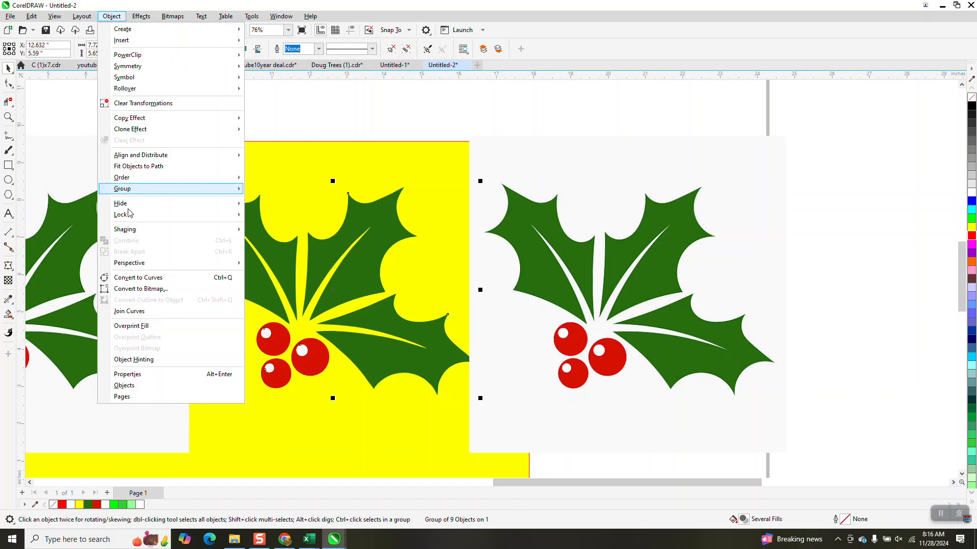
mouse_move(131, 192)
left_click(271, 202)
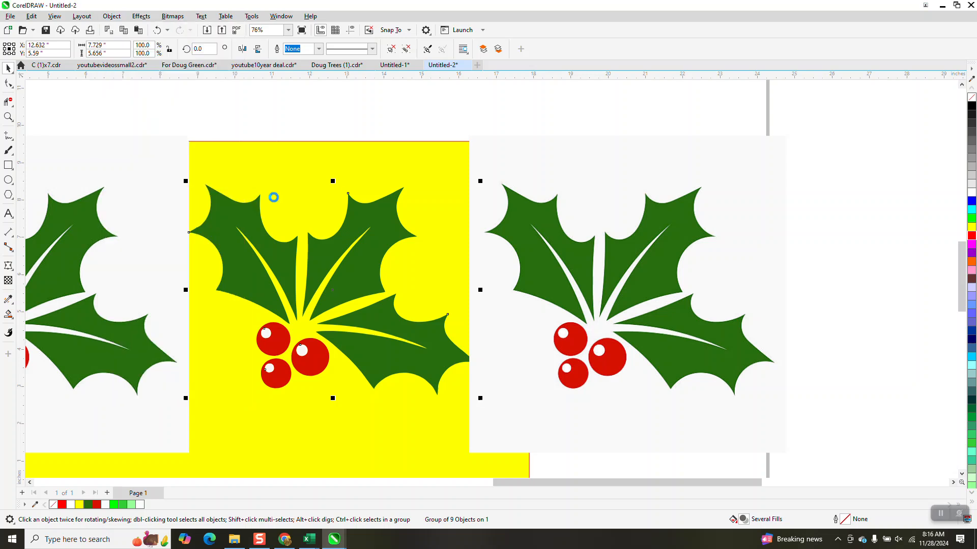
key("Escape")
left_click(286, 259)
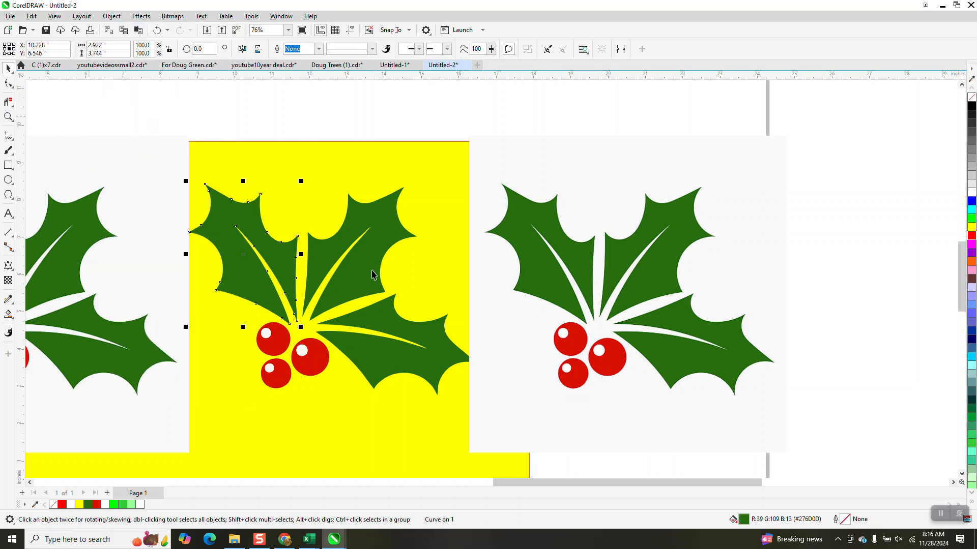
Apply a soft-edge bevel with a 0.1" offset distance to the traced holly's upper-right leaf.
left_click(370, 220)
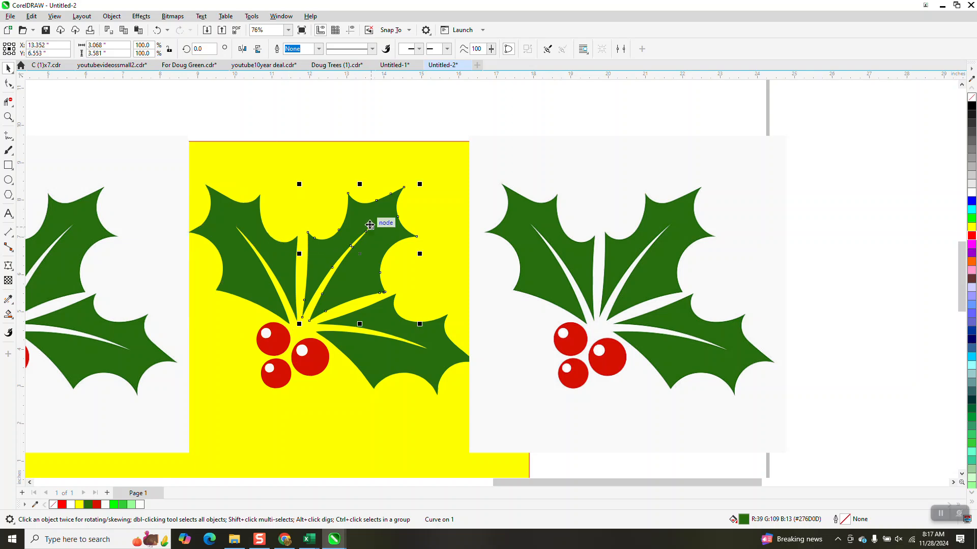
left_click(141, 17)
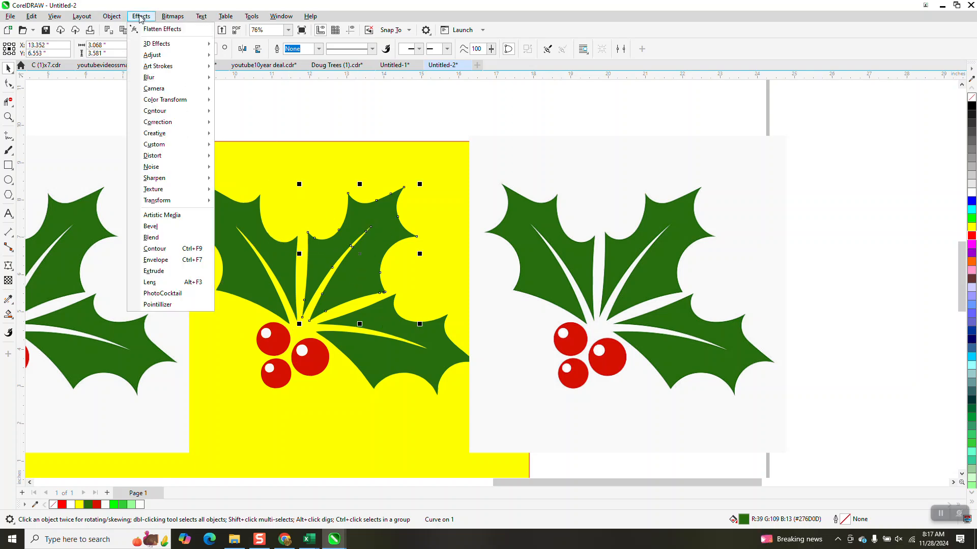
left_click(153, 227)
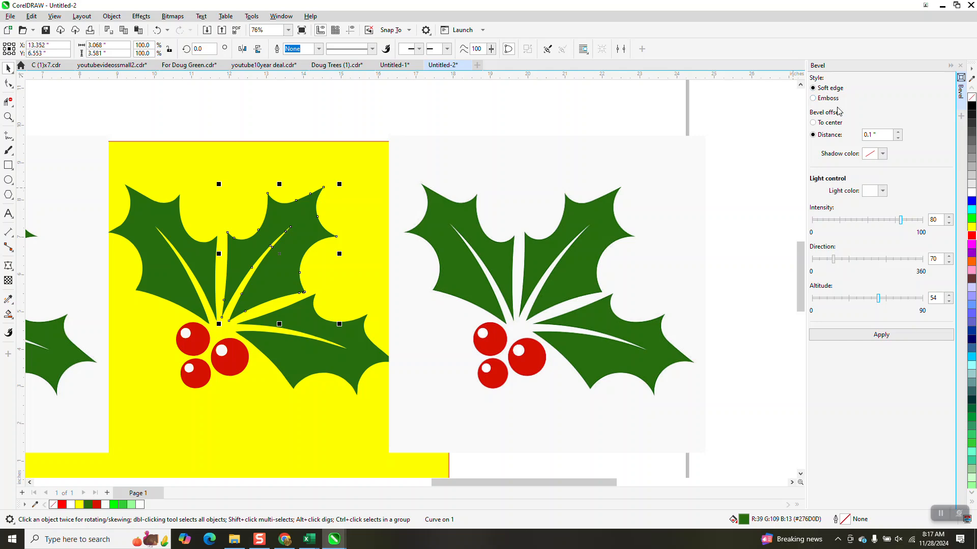
left_click(881, 337)
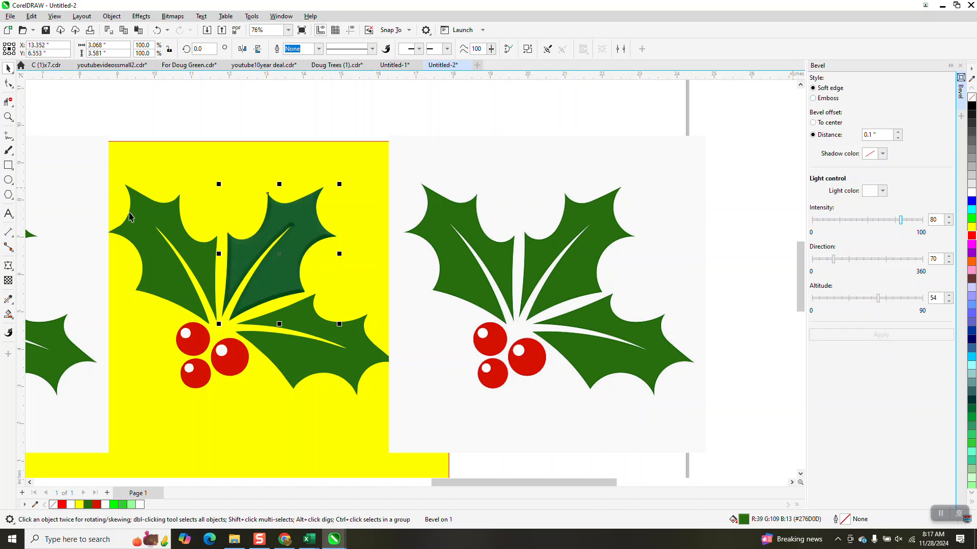
Examine the bevelled edges and centre vein of the upper-right leaf up close and beside the flat leaf.
left_click(8, 116)
left_click_drag(236, 201, 344, 262)
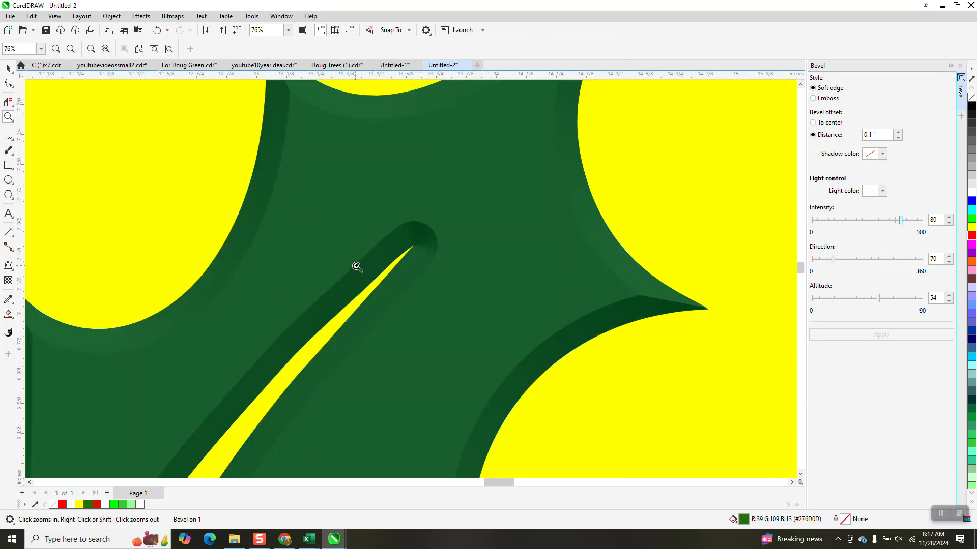
right_click(391, 262)
right_click(402, 253)
left_click_drag(214, 281, 380, 339)
right_click(373, 326)
right_click(364, 316)
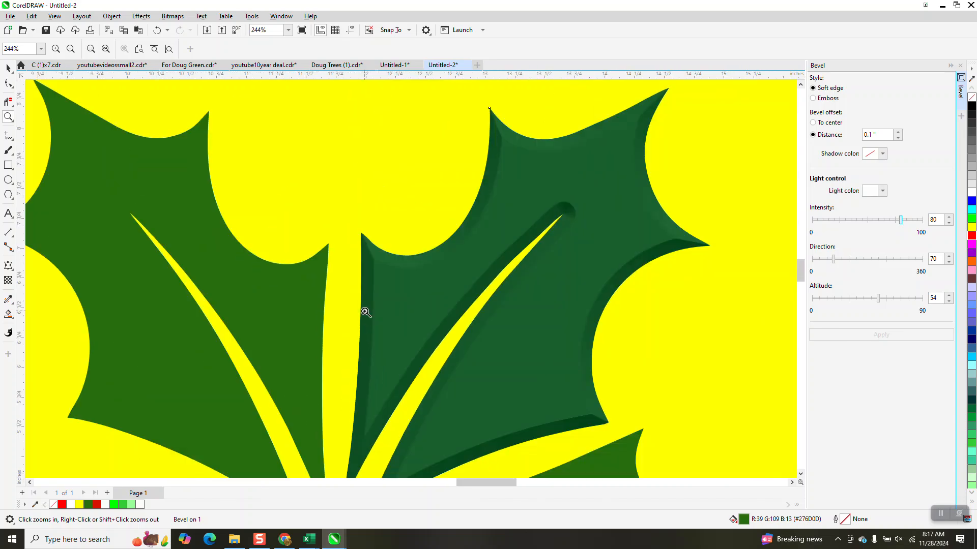
right_click(364, 311)
right_click(365, 311)
right_click(356, 294)
Try the same soft-edge bevel on the traced holly's upper-left and lower-right leaves, and undo both bevels.
left_click(8, 68)
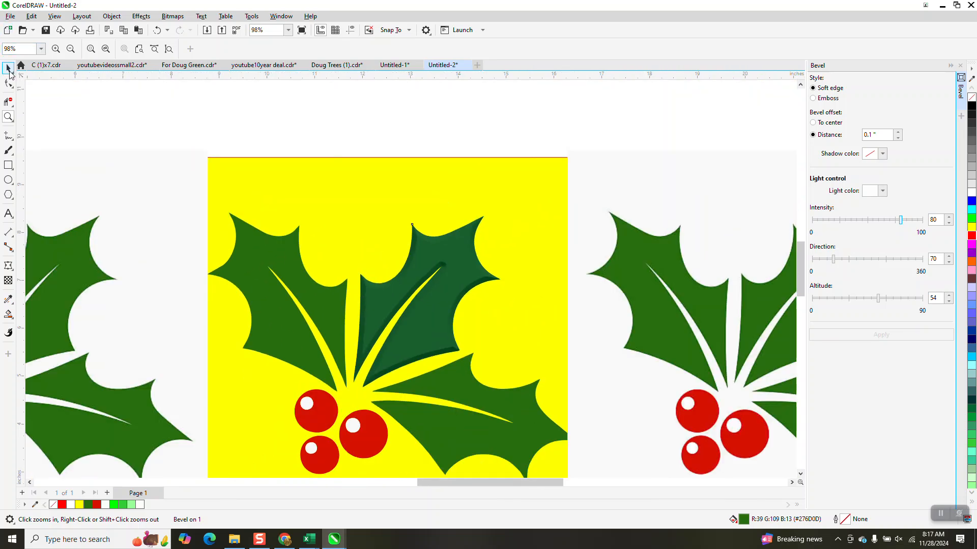
scroll(300, 210, "down", 2)
left_click(300, 234)
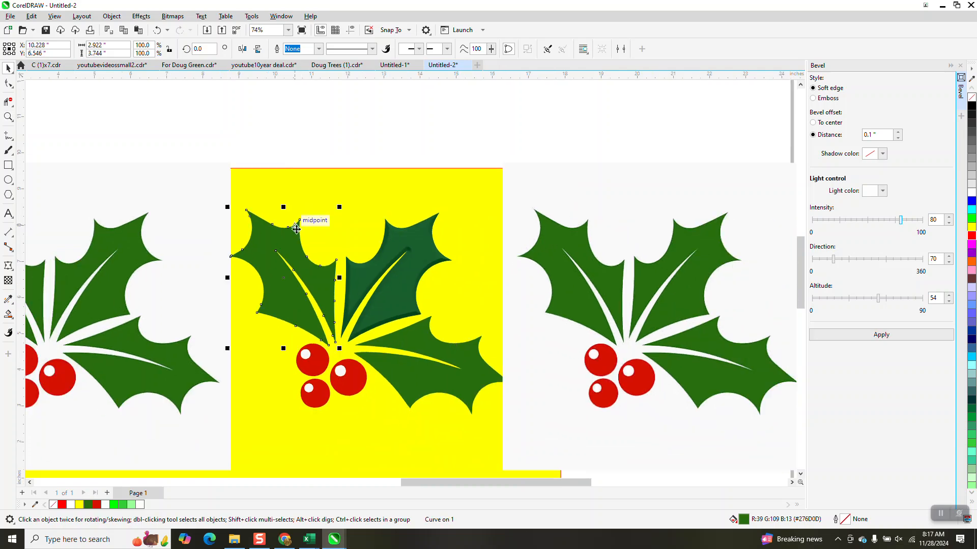
left_click(885, 334)
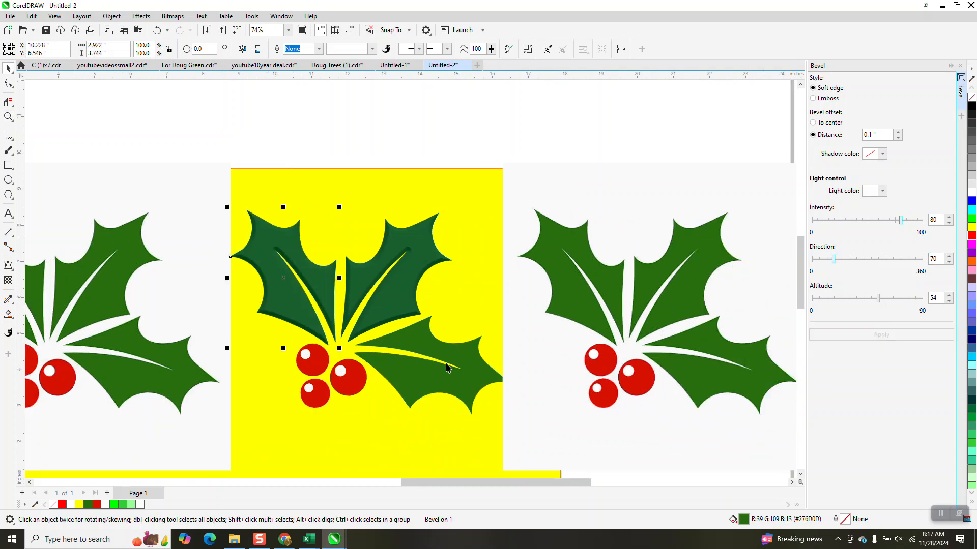
left_click(459, 364)
left_click(868, 336)
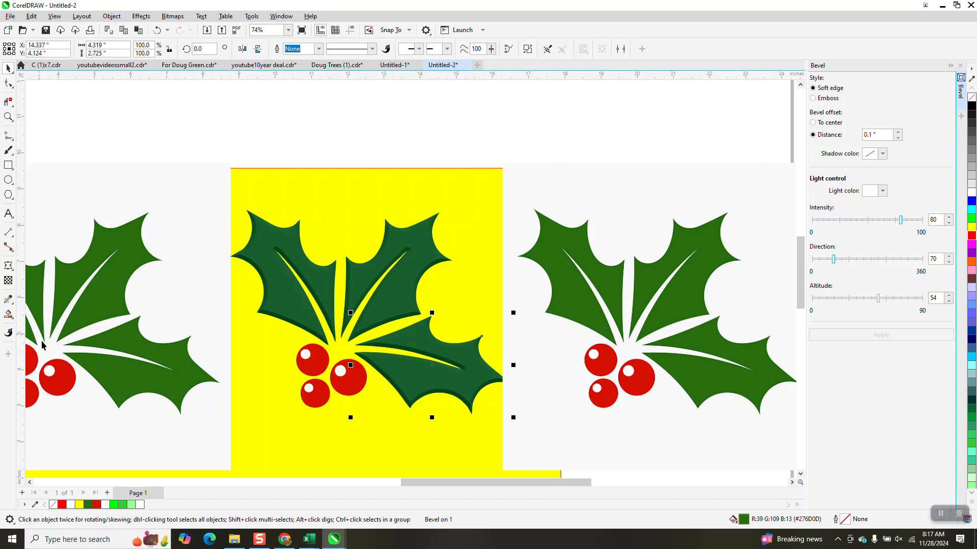
left_click(157, 31)
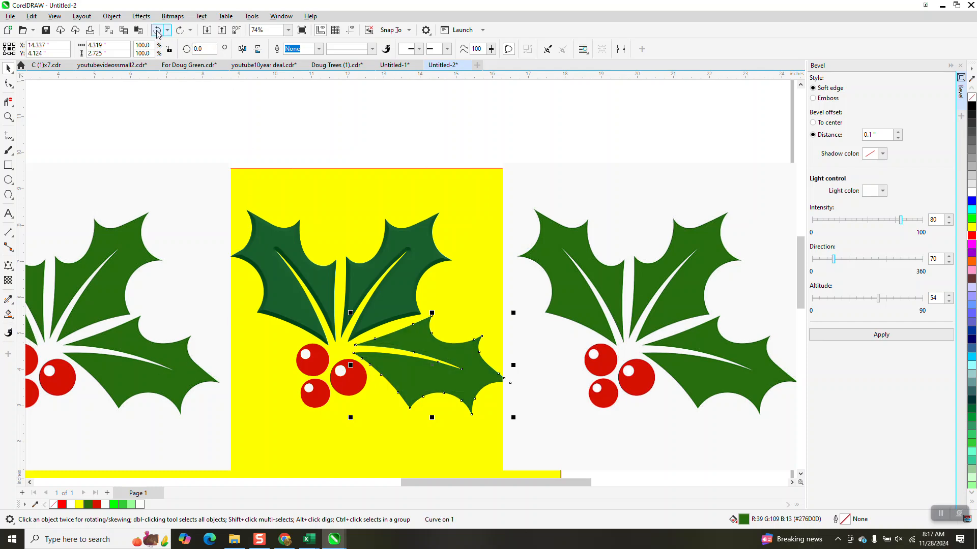
left_click(157, 31)
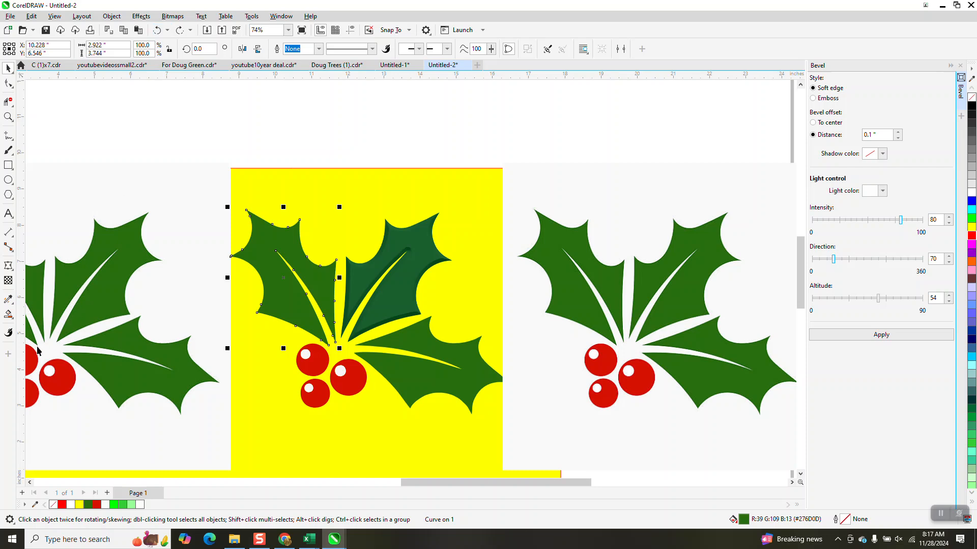
left_click(9, 300)
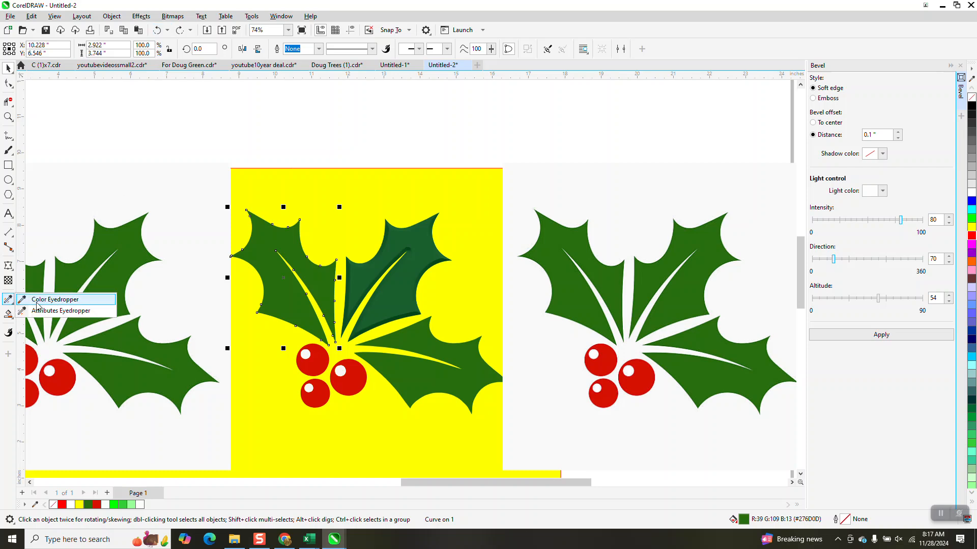
left_click(39, 301)
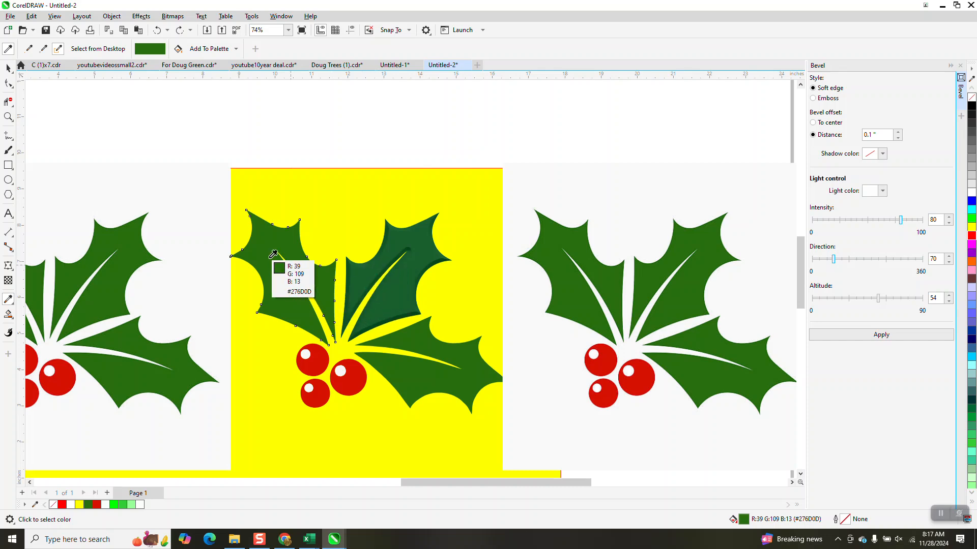
left_click(8, 68)
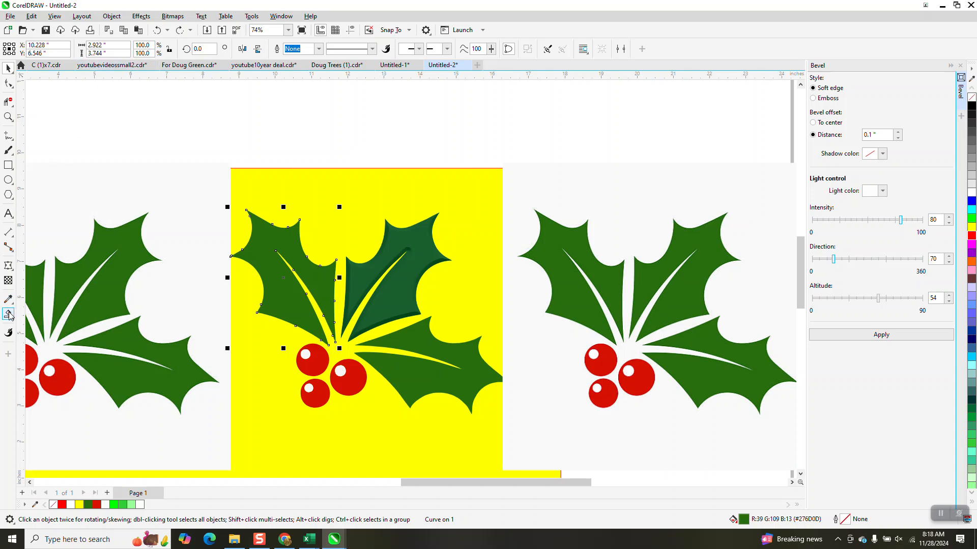
left_click(141, 16)
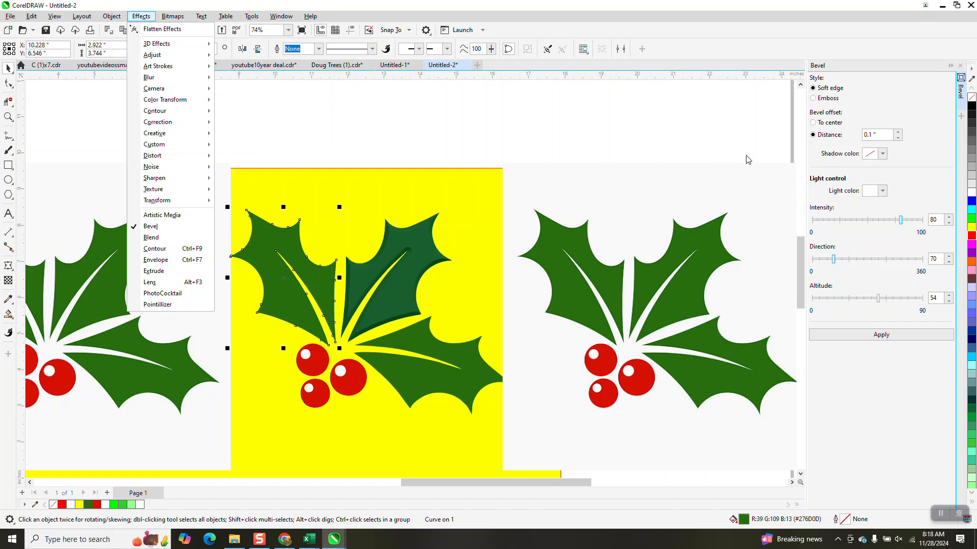
Bevel the traced holly's upper-left and lower-right leaves with a soft edge at 0.1" distance.
left_click(272, 233)
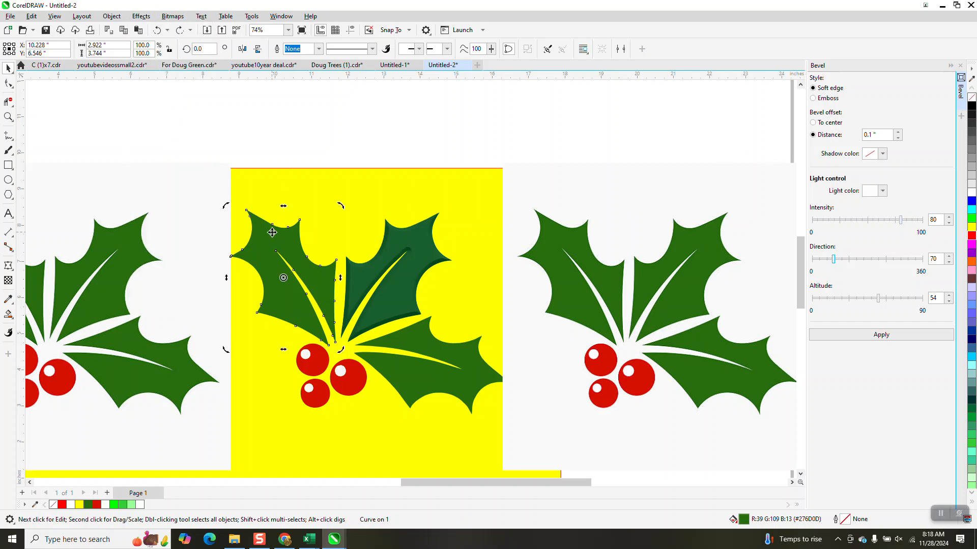
left_click(912, 331)
left_click(475, 363)
left_click(880, 333)
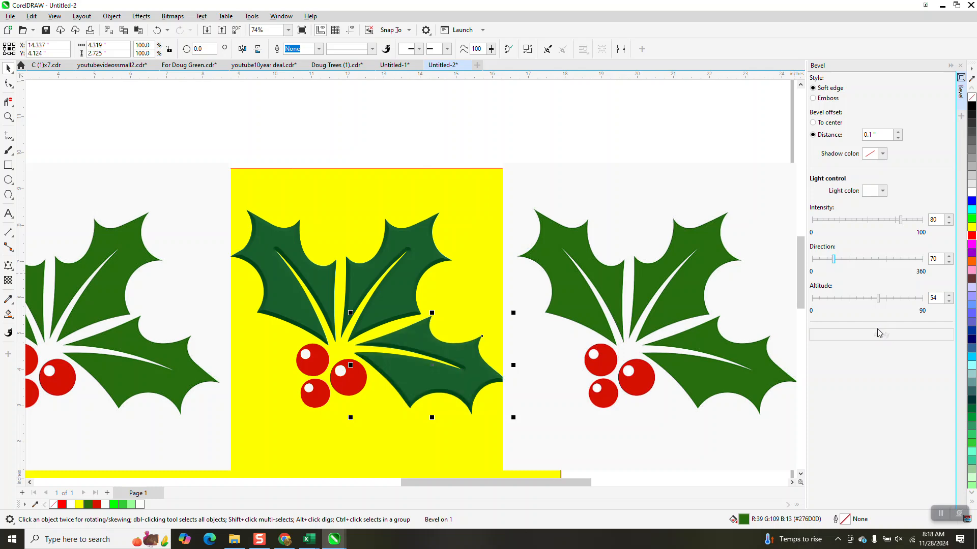
Examine the fully bevelled holly up close and compare it with the shaded example and the flat bitmap.
left_click(8, 117)
left_click_drag(245, 193, 579, 474)
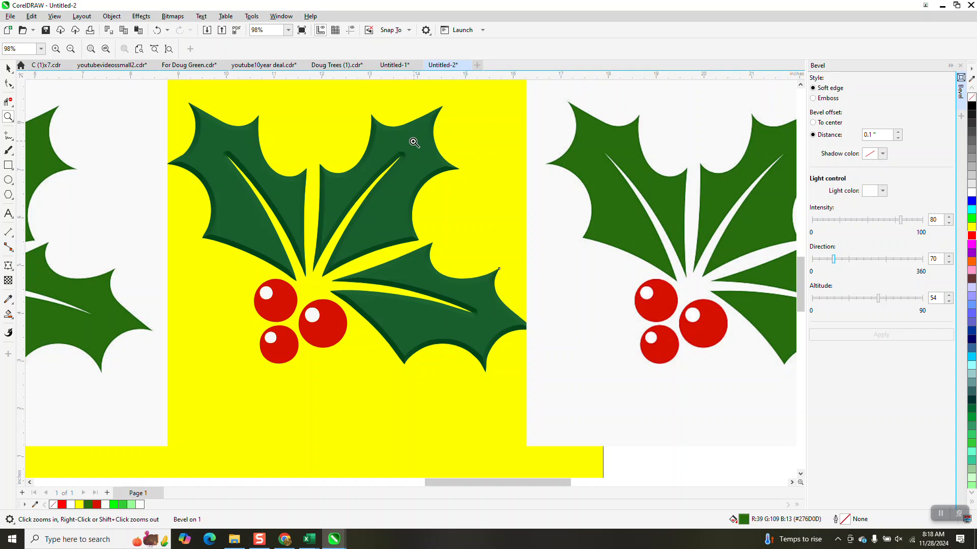
scroll(410, 151, "down", 3)
scroll(411, 218, "down", 2)
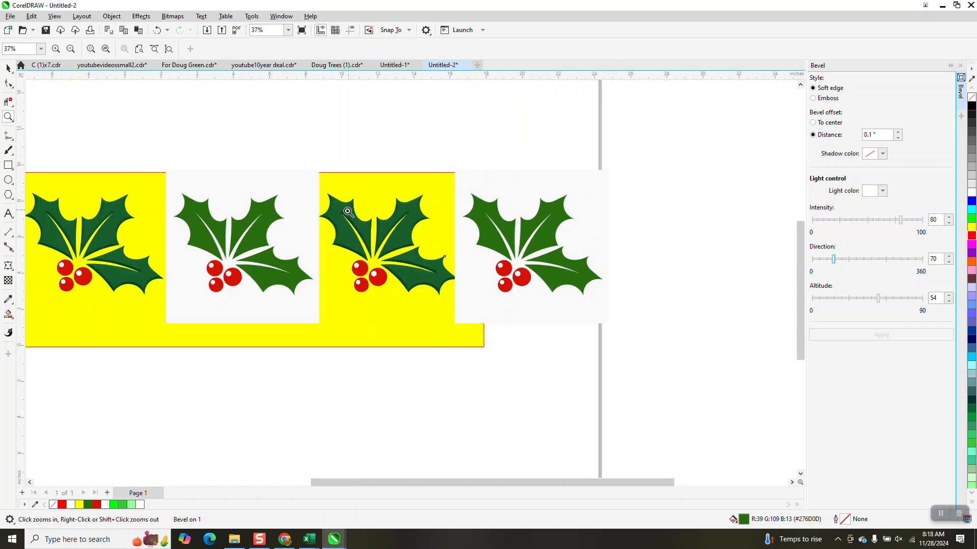
left_click_drag(338, 190, 548, 291)
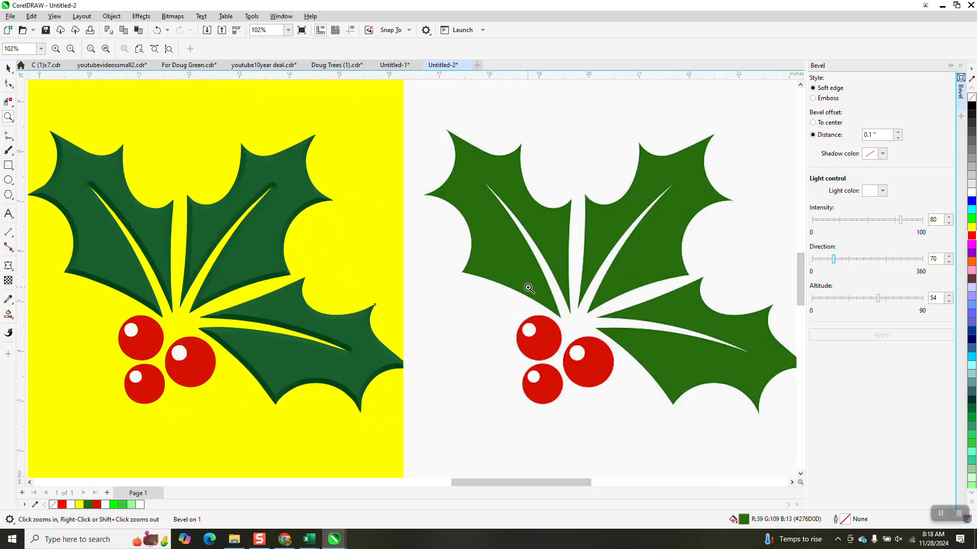